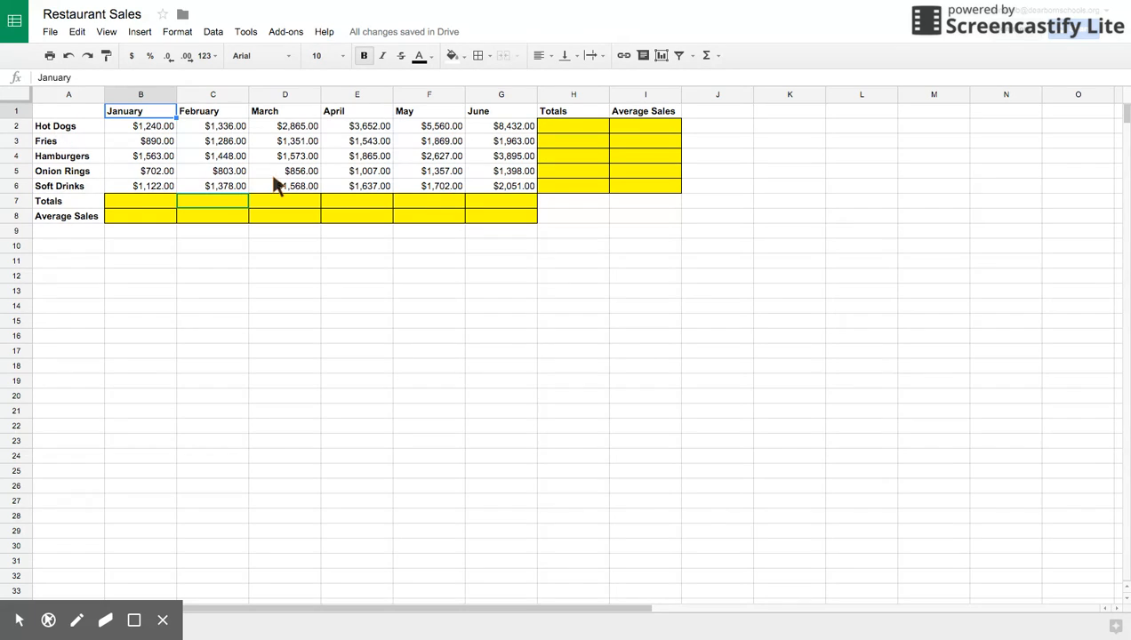
# Review the food item labels in column A and the empty yellow Totals and Average Sales cells of the table
pyautogui.click(65, 131)
pyautogui.click(68, 144)
pyautogui.click(78, 158)
pyautogui.click(82, 173)
pyautogui.click(85, 187)
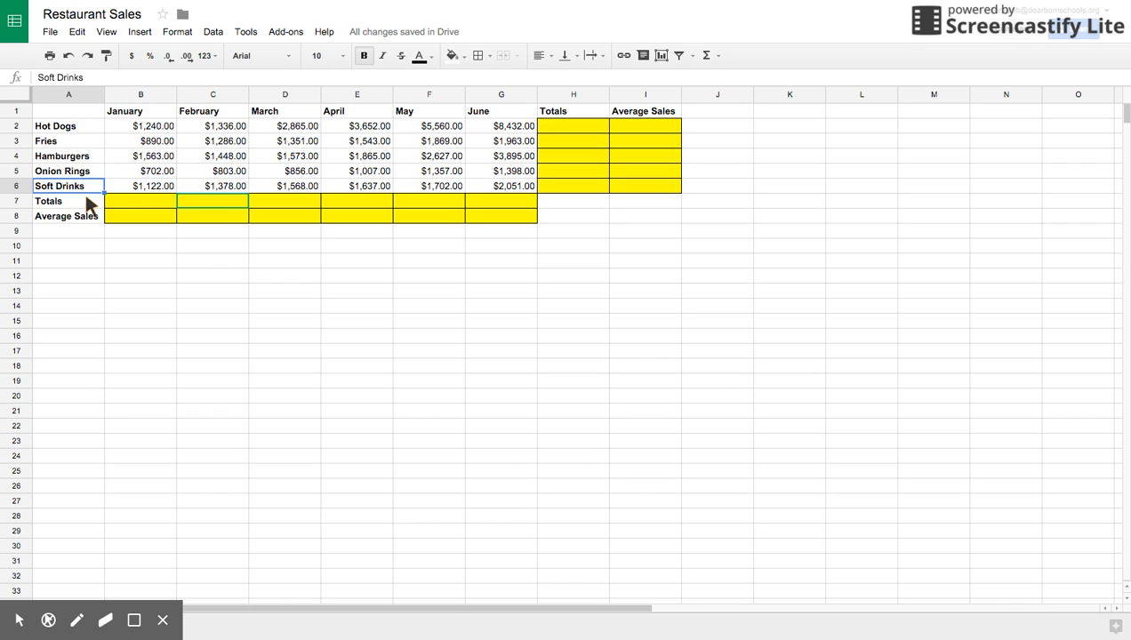
pyautogui.click(85, 201)
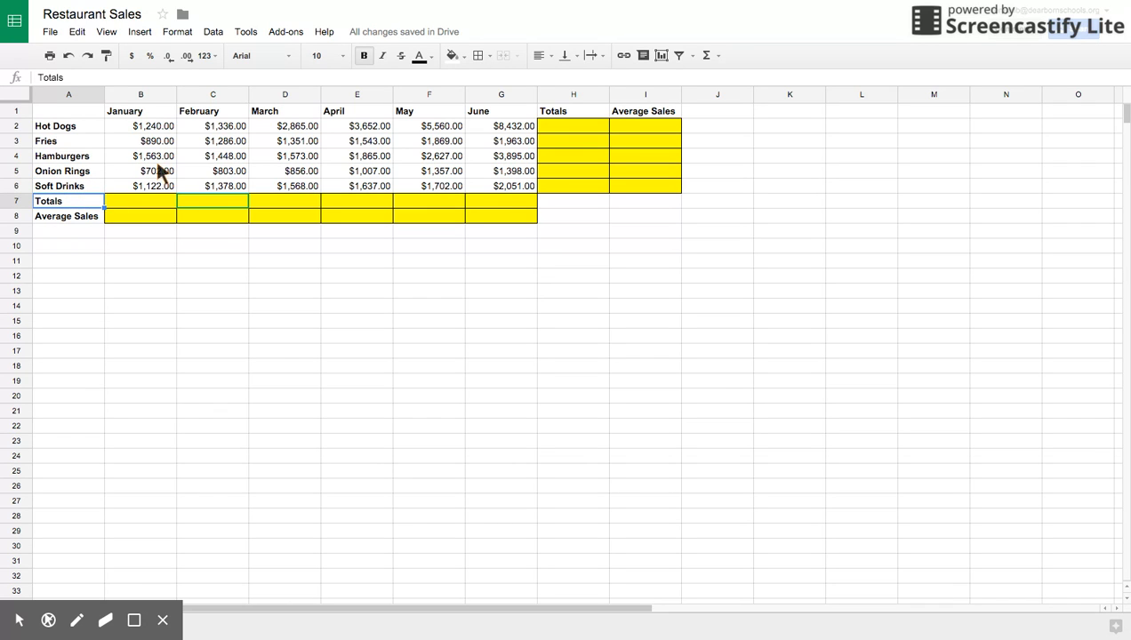
pyautogui.click(74, 222)
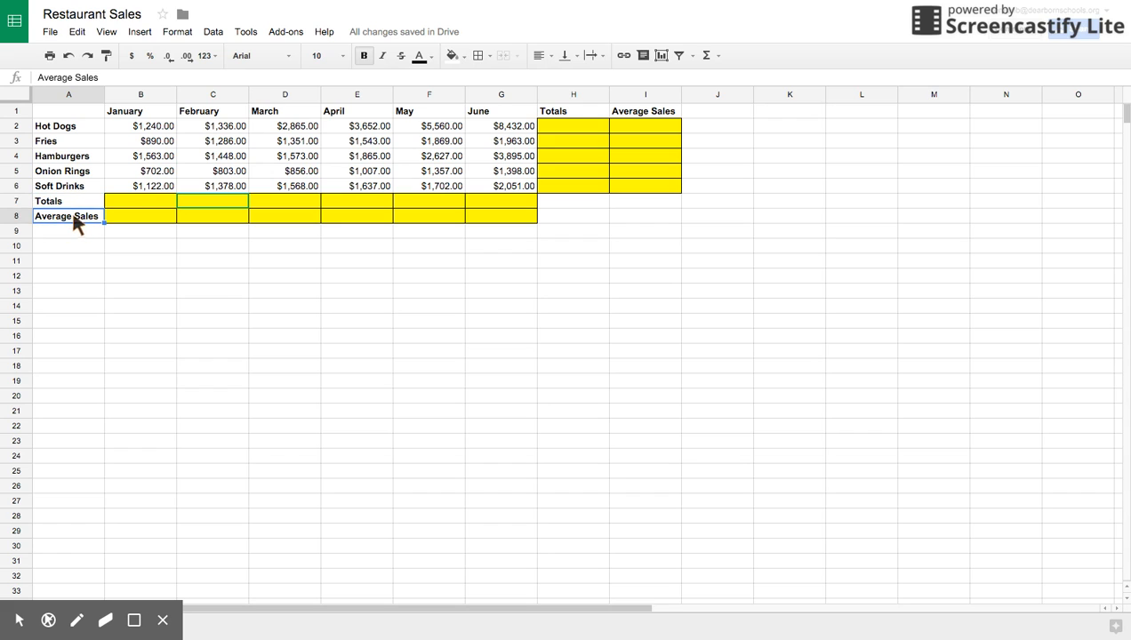
pyautogui.click(144, 221)
pyautogui.click(143, 206)
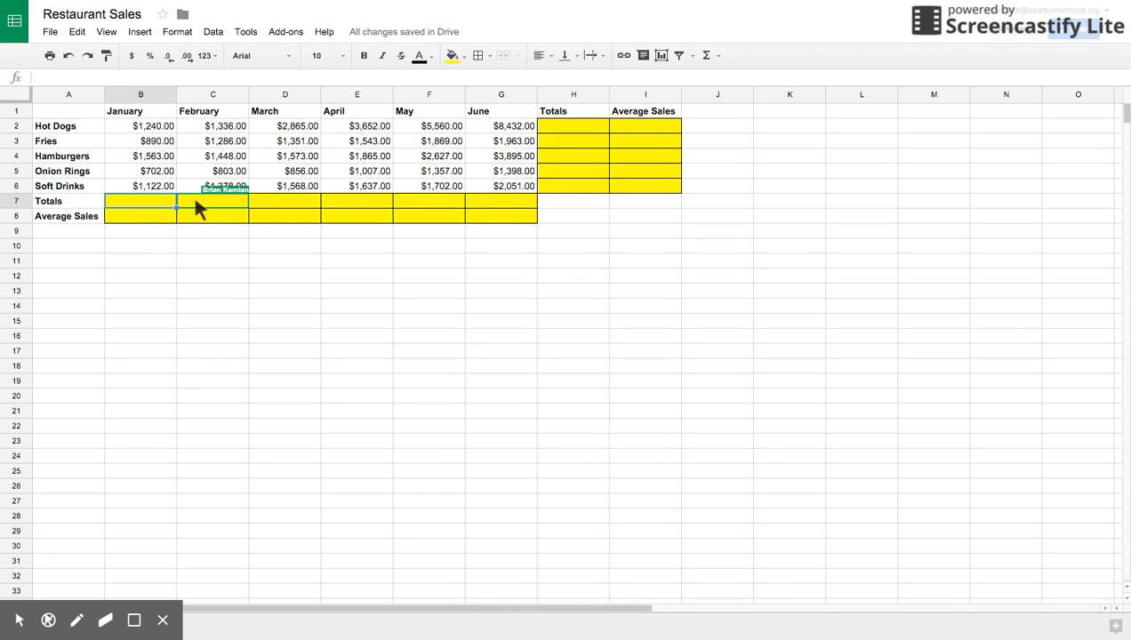
pyautogui.click(498, 202)
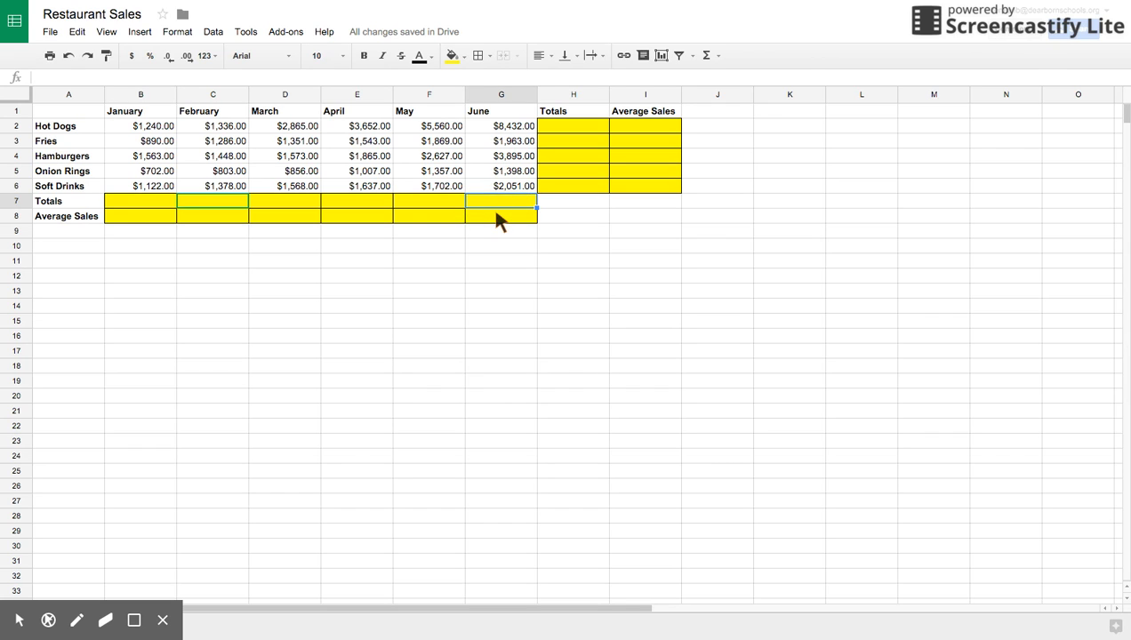
pyautogui.click(495, 219)
pyautogui.click(558, 130)
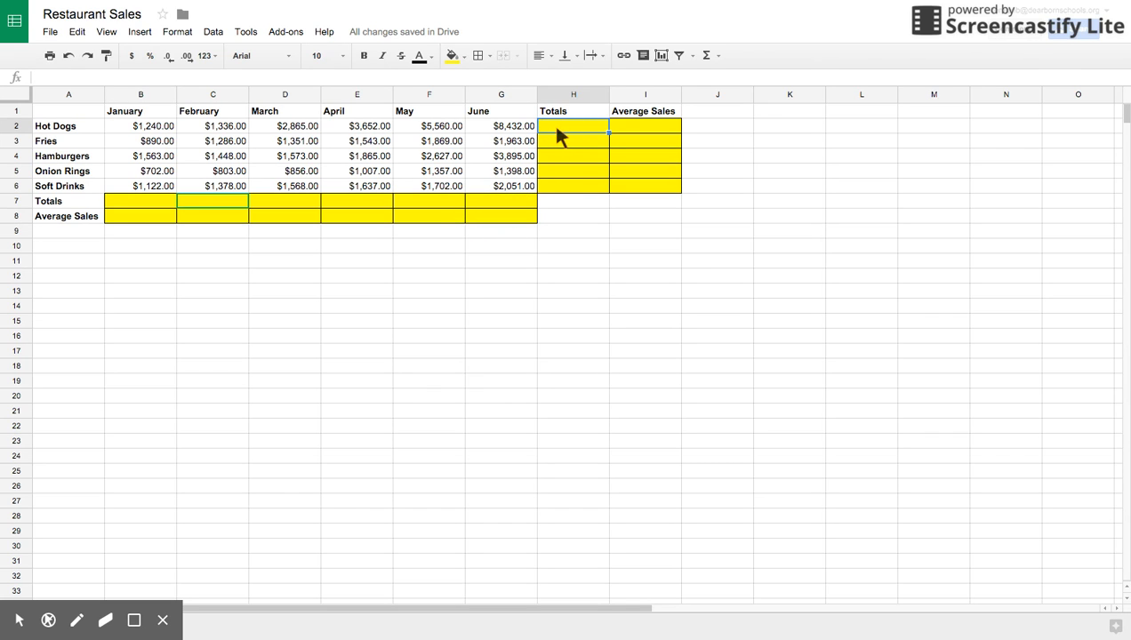
pyautogui.click(560, 139)
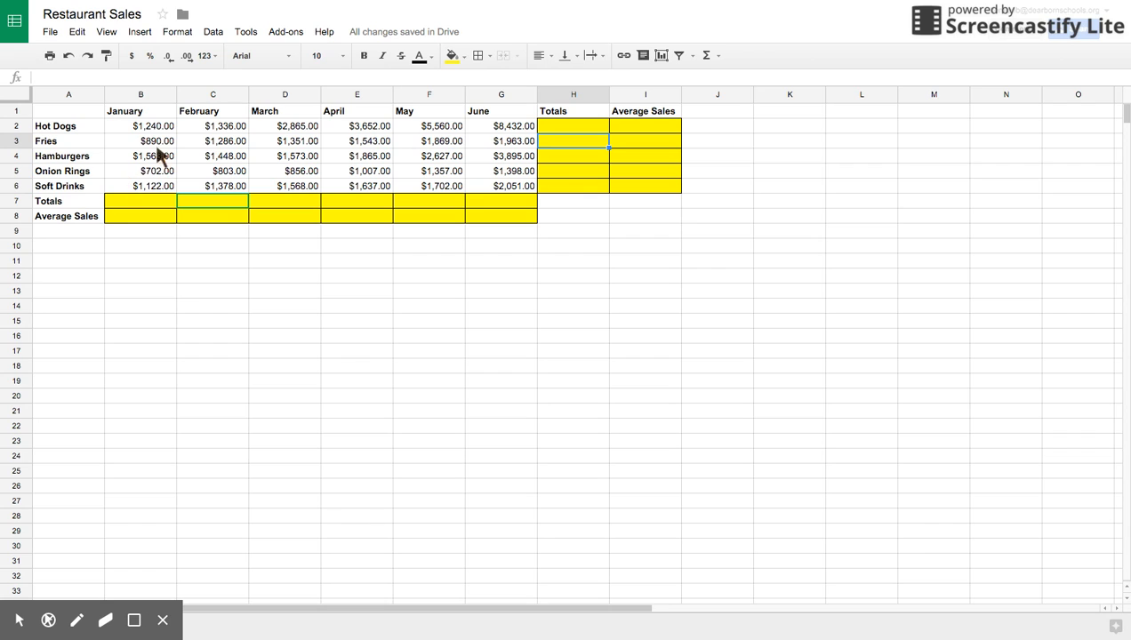
pyautogui.click(79, 125)
pyautogui.click(79, 140)
pyautogui.click(79, 156)
pyautogui.click(79, 171)
pyautogui.click(78, 186)
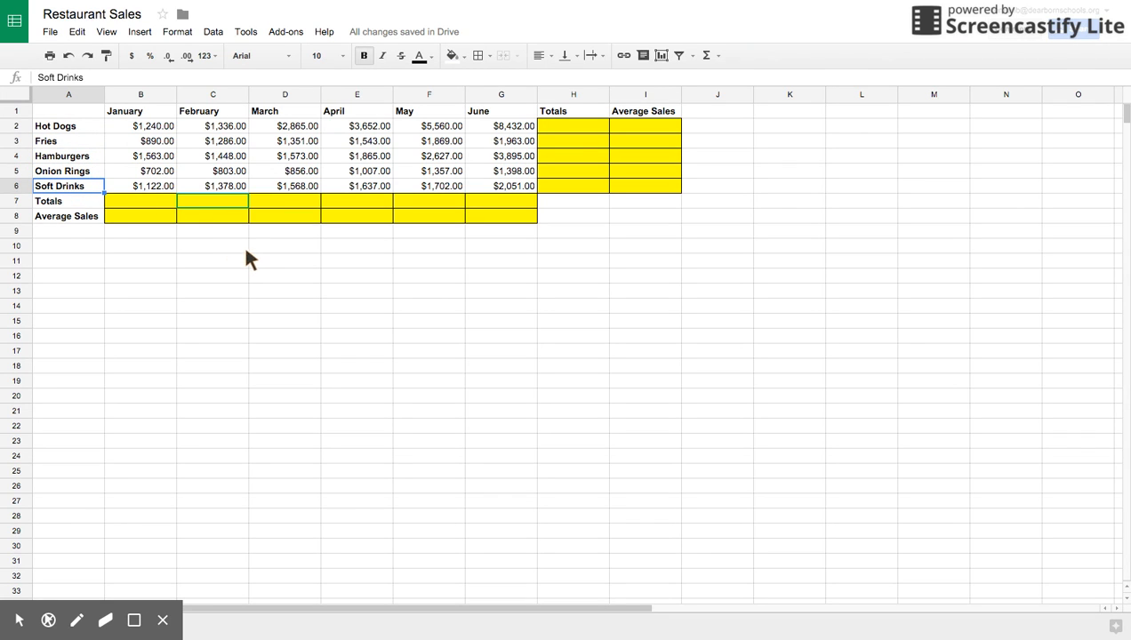
# Total the January sales in B7 with a SUM formula over B2:B6
pyautogui.click(129, 202)
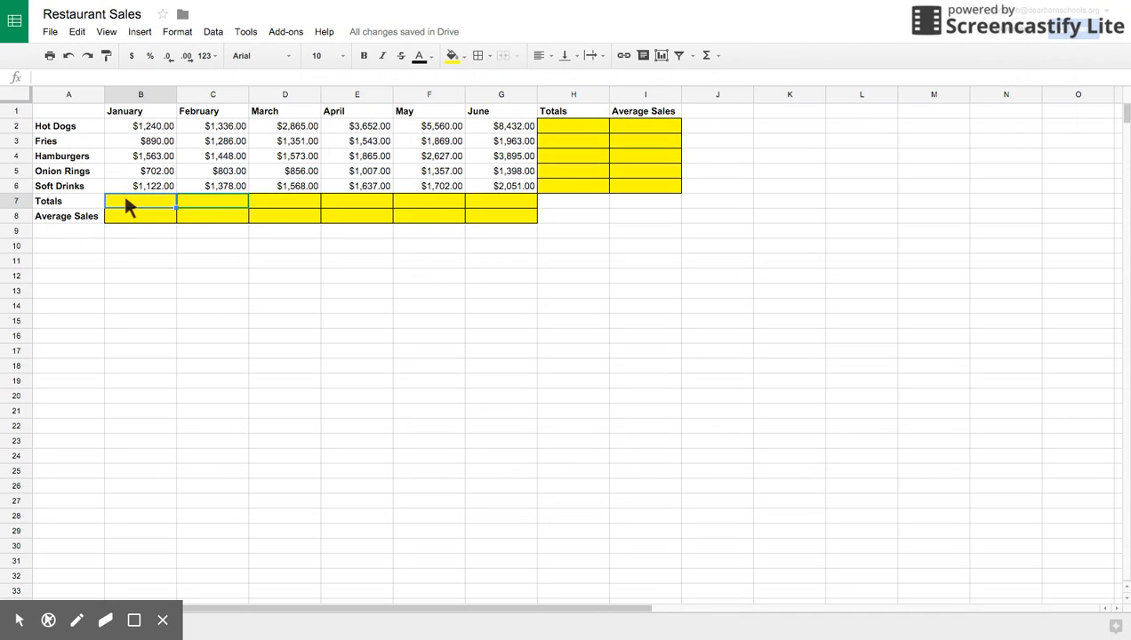
pyautogui.click(709, 54)
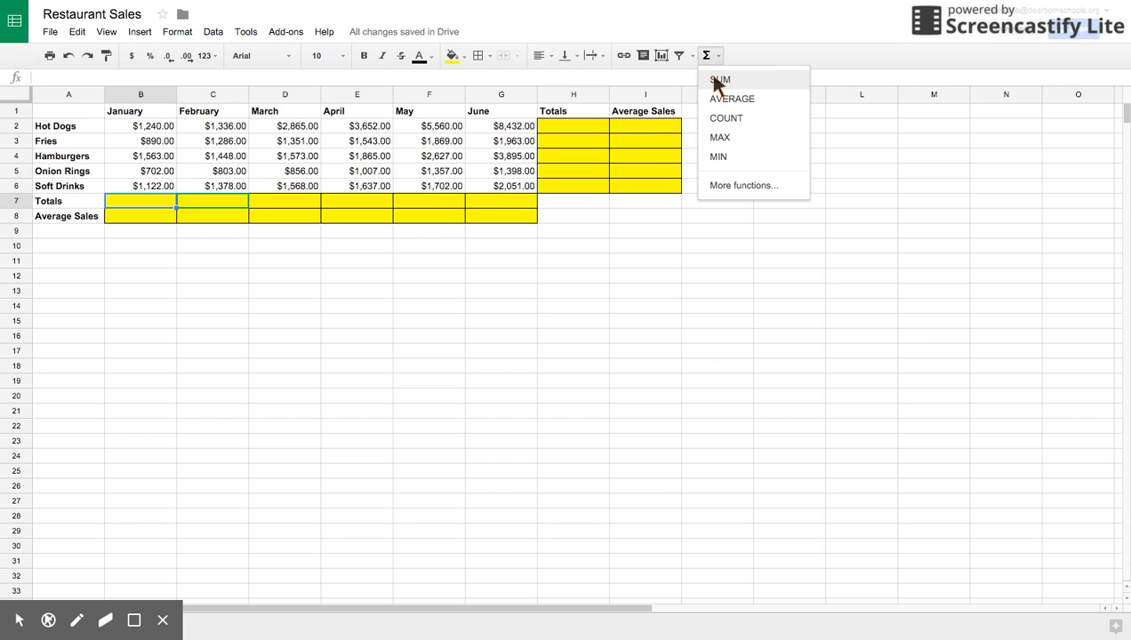
pyautogui.click(717, 80)
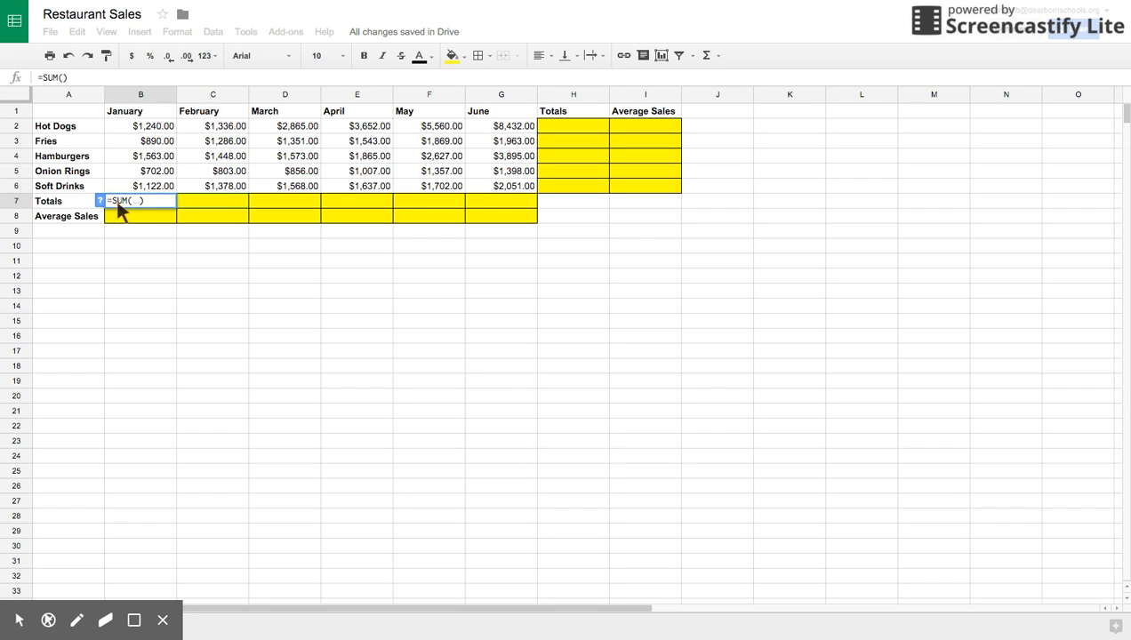
pyautogui.moveTo(136, 201)
pyautogui.moveTo(158, 127); pyautogui.dragTo(167, 182)
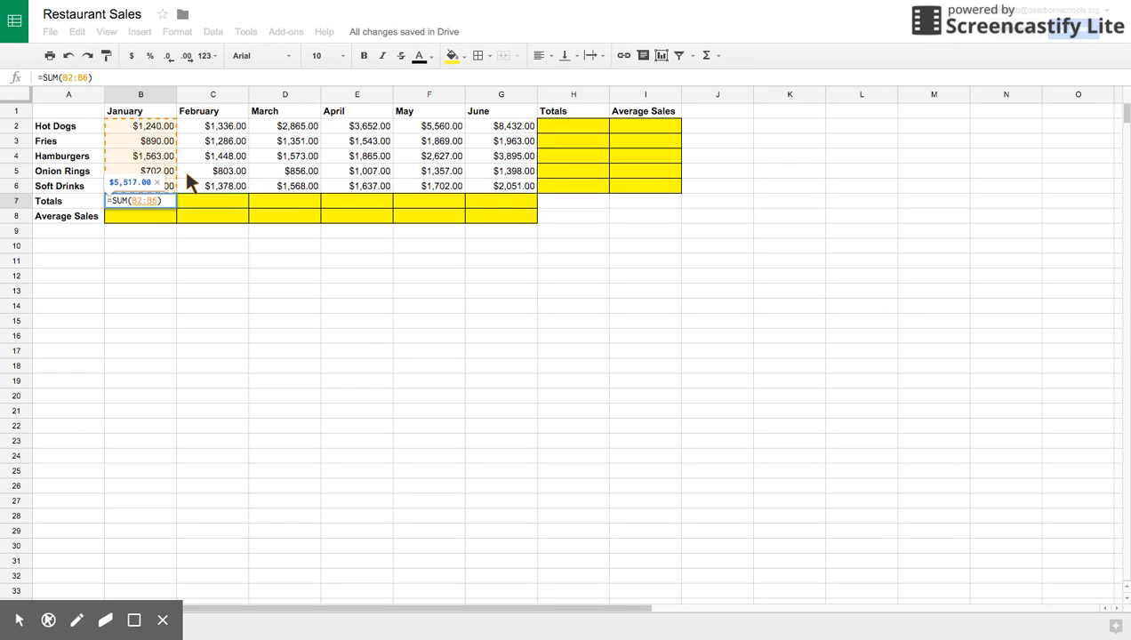
pyautogui.press('Return')
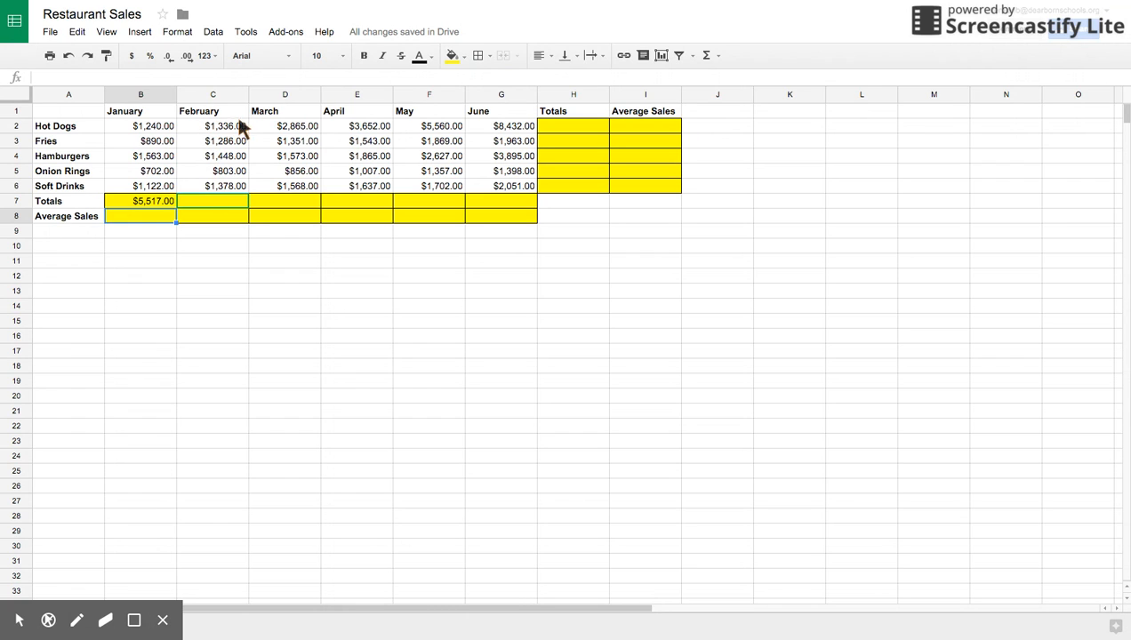
# Total the February sales in C7 with a SUM formula over C2:C6
pyautogui.click(215, 205)
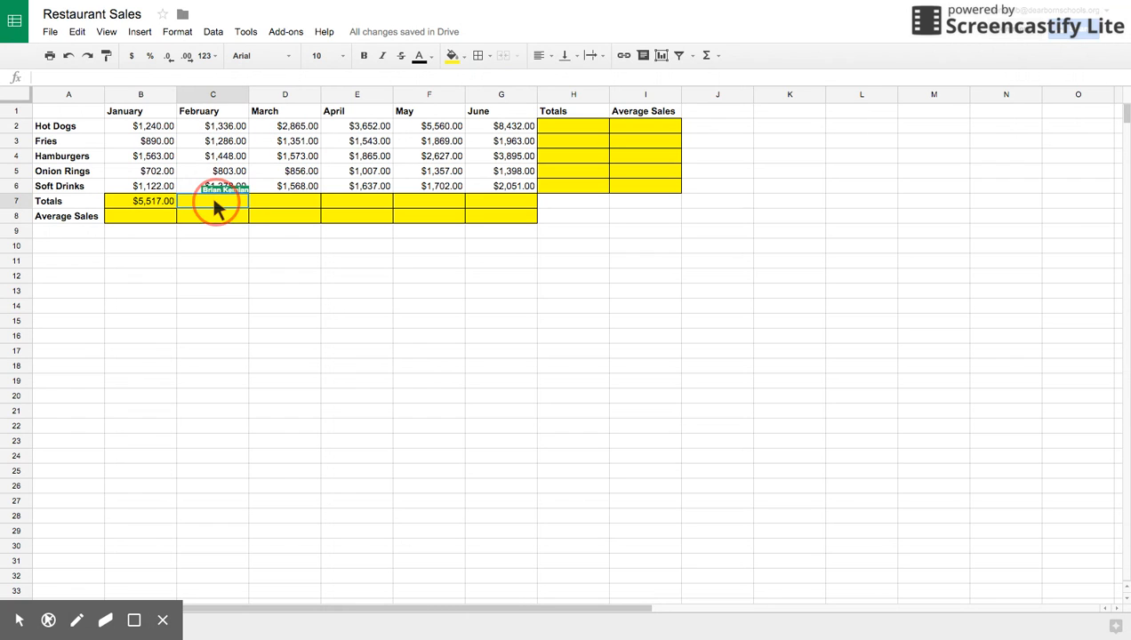
pyautogui.click(709, 55)
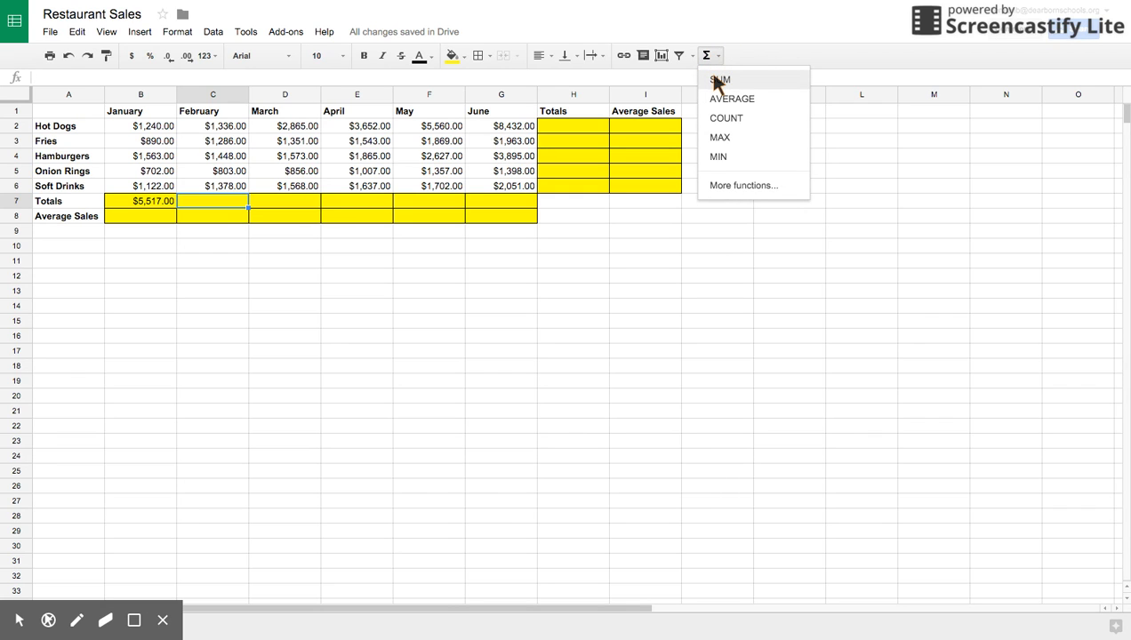
pyautogui.click(718, 82)
pyautogui.moveTo(212, 129); pyautogui.dragTo(218, 190)
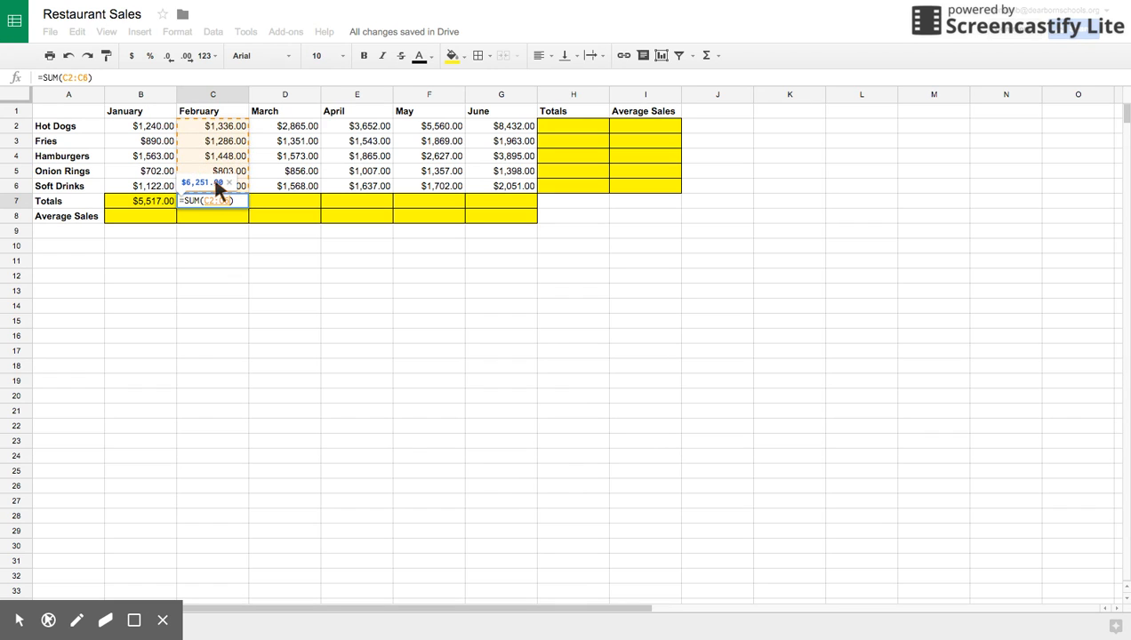
pyautogui.press('Return')
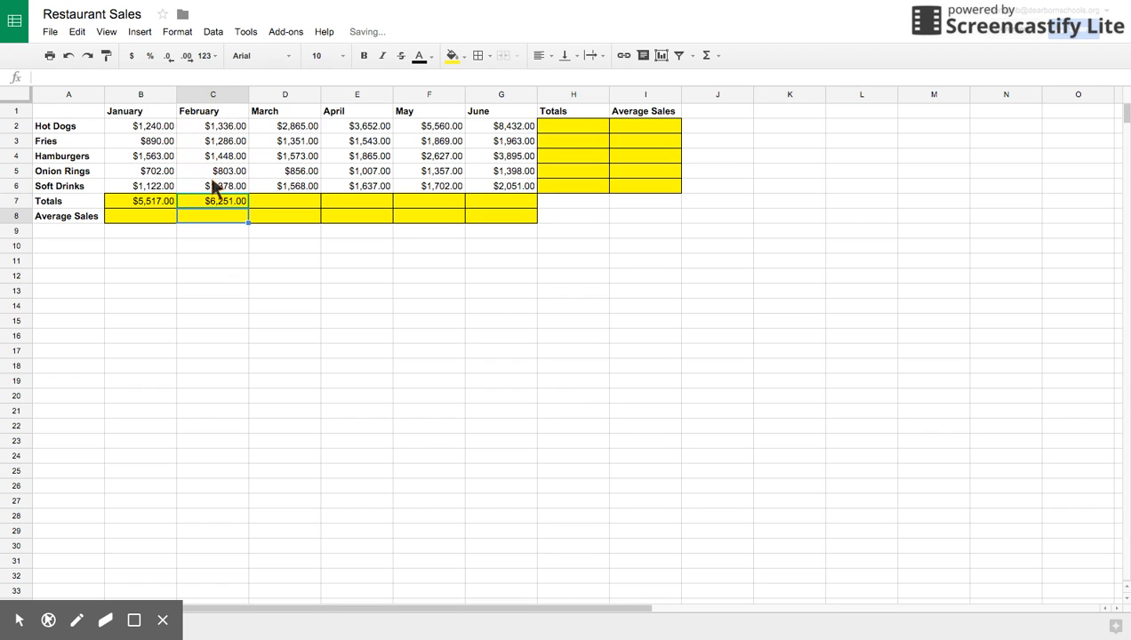
# Calculate the average January sales in B8 with an AVERAGE formula over B2:B6
pyautogui.click(133, 217)
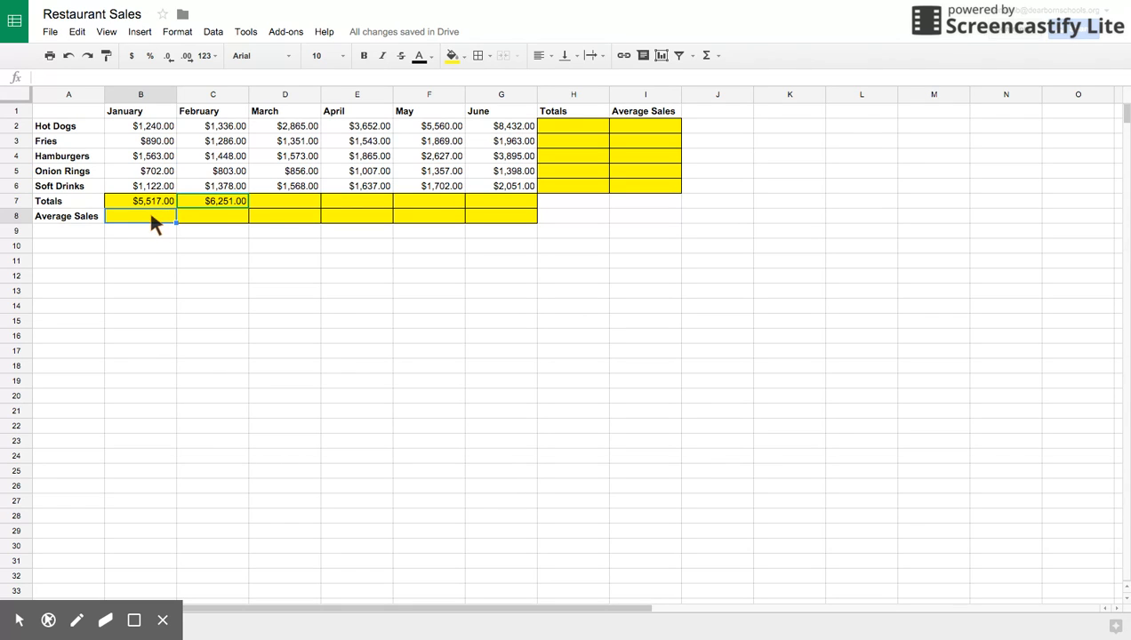
pyautogui.click(709, 57)
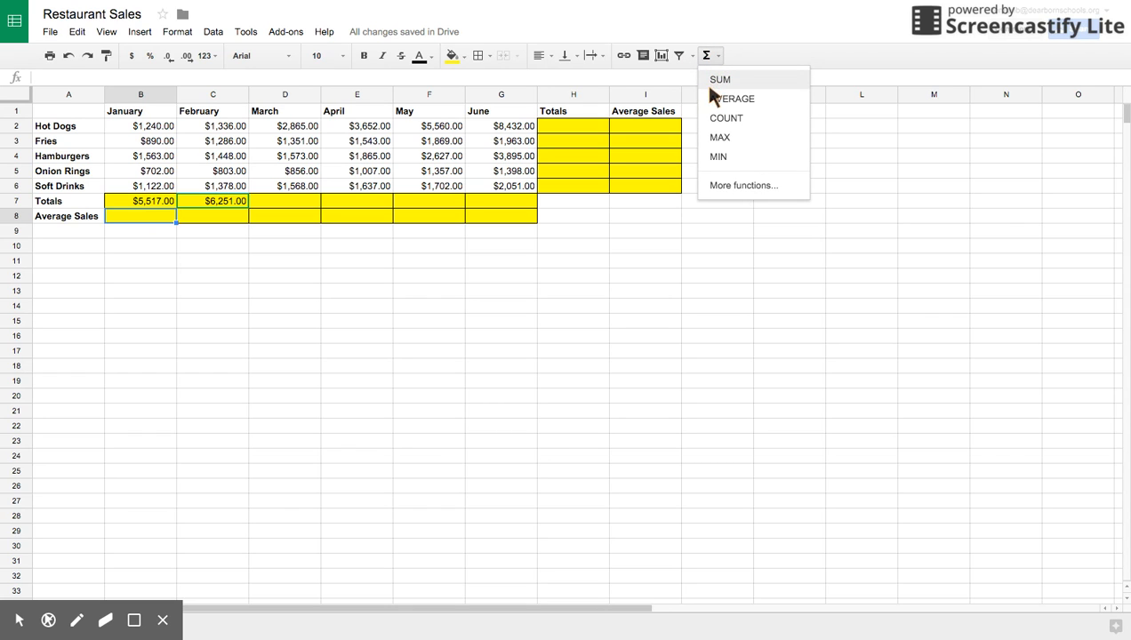
pyautogui.click(708, 96)
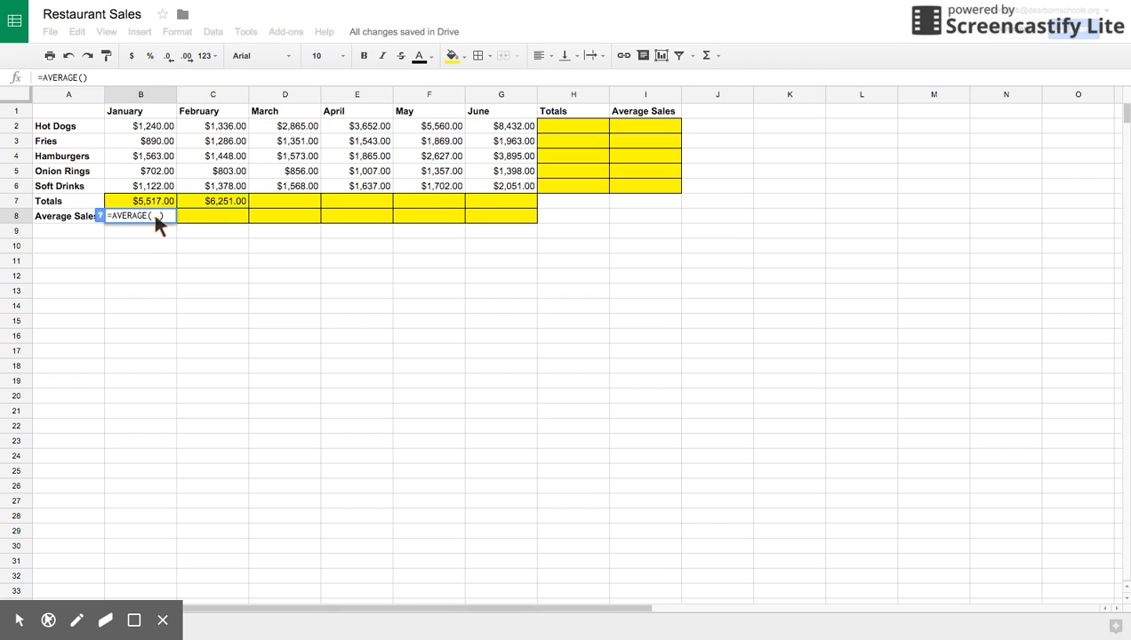
pyautogui.click(153, 129)
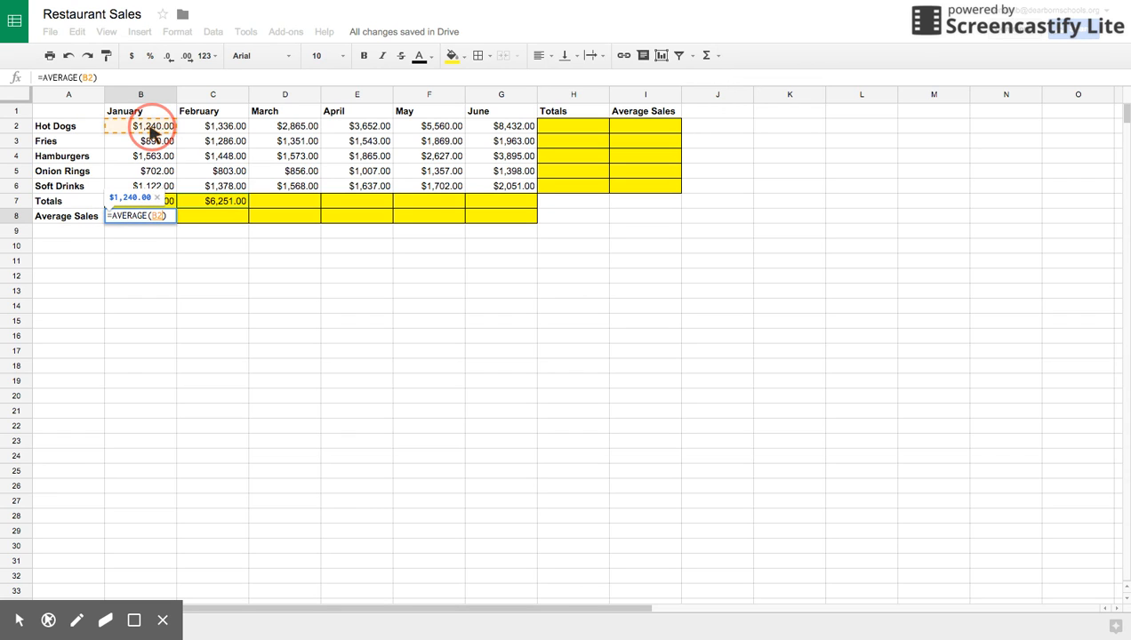
pyautogui.moveTo(153, 129); pyautogui.dragTo(156, 185)
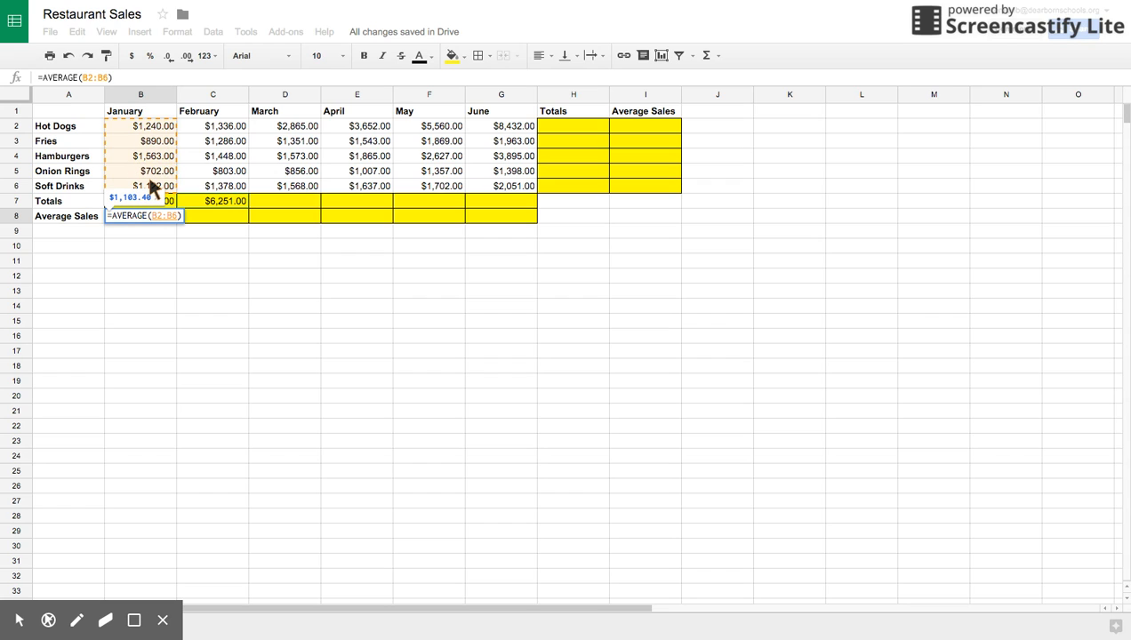
pyautogui.press('Return')
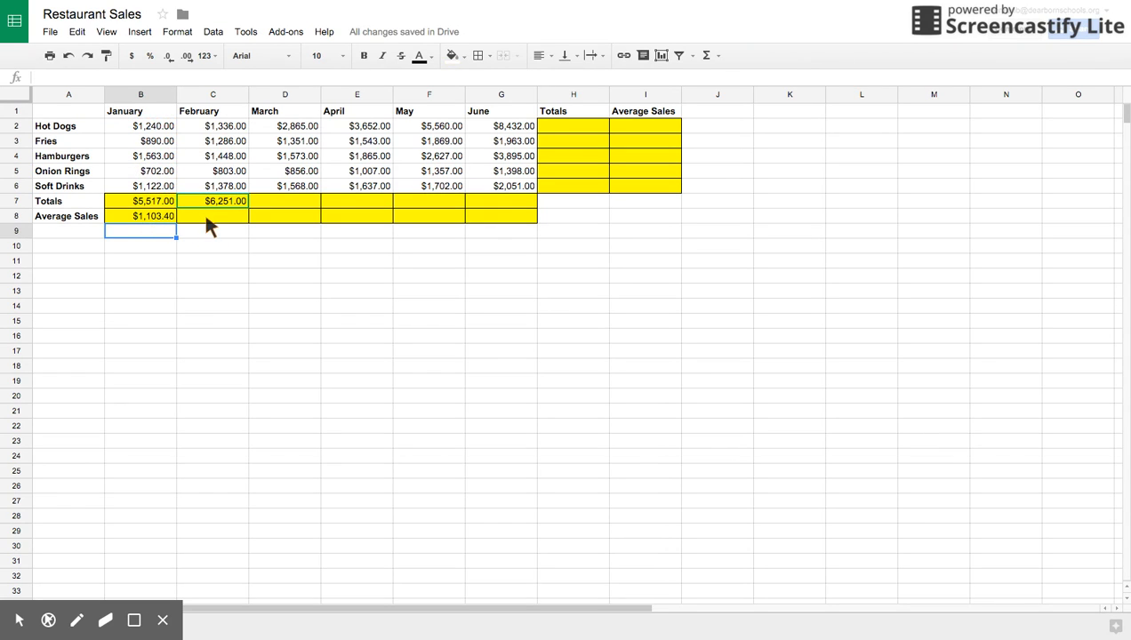
pyautogui.click(204, 212)
pyautogui.click(293, 217)
pyautogui.click(367, 219)
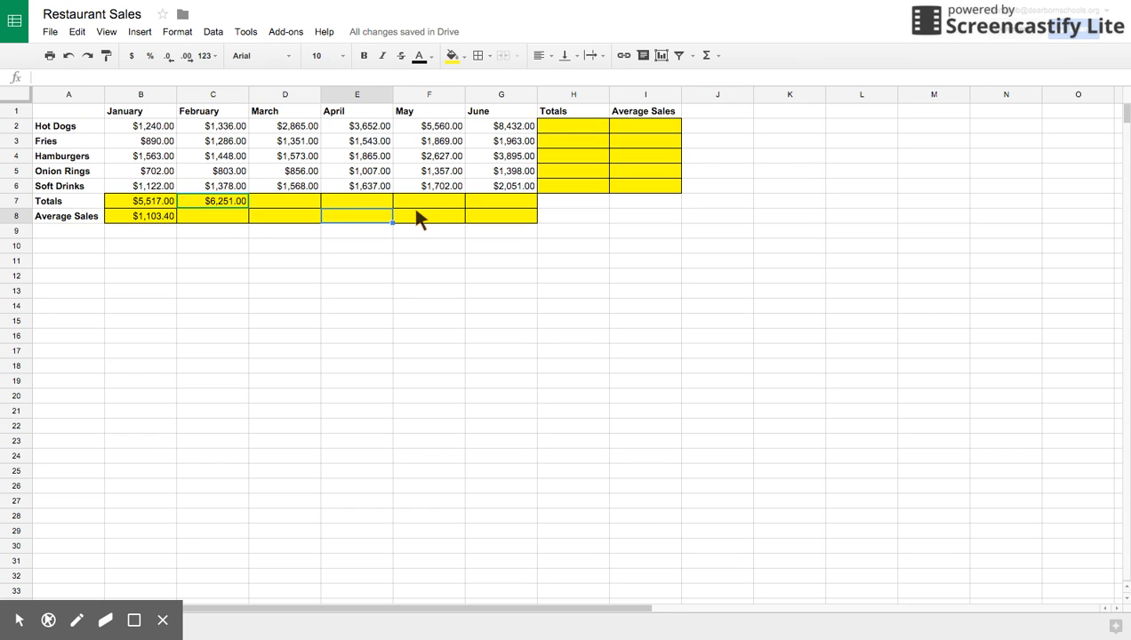
pyautogui.click(435, 220)
pyautogui.click(498, 219)
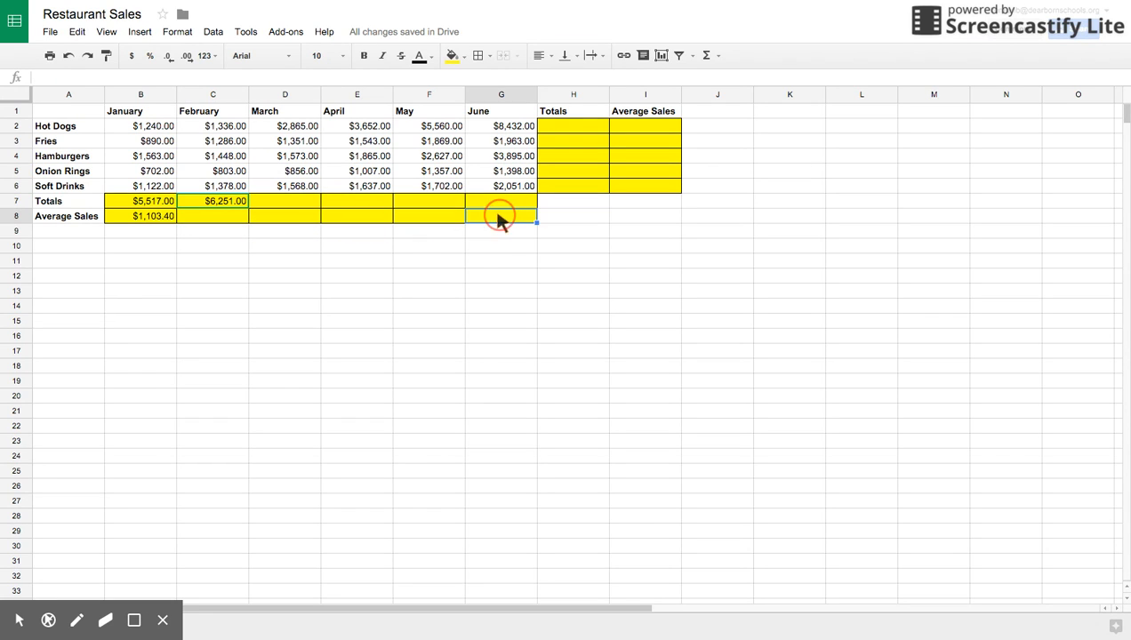
# Total the Hot Dogs sales for January through June in H2 with a SUM formula over B2:G2
pyautogui.click(568, 129)
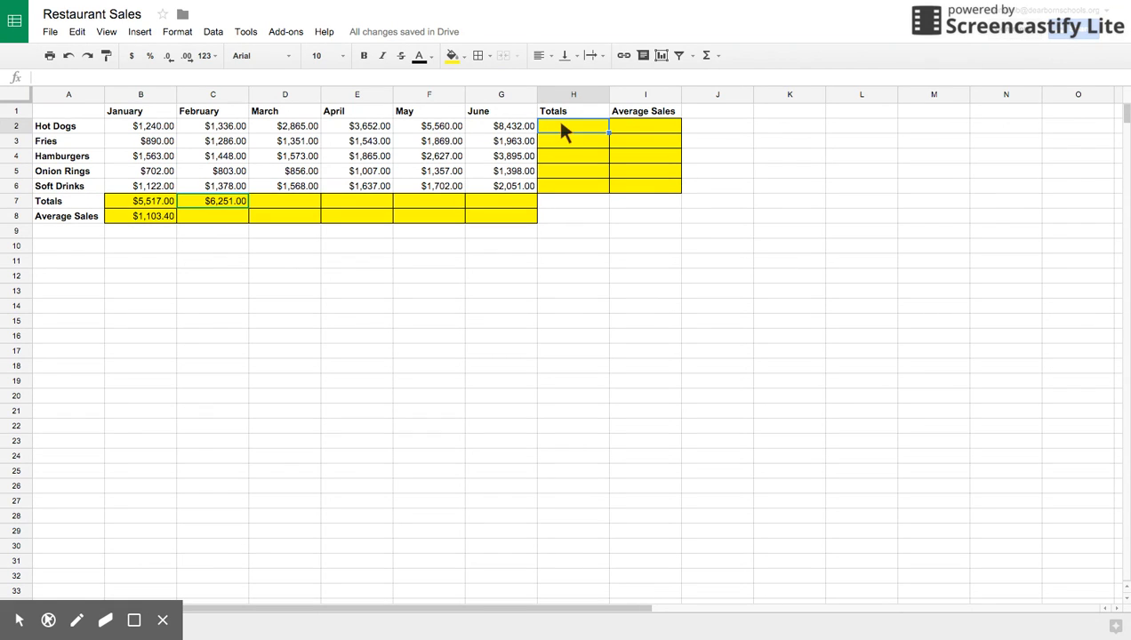
pyautogui.click(708, 56)
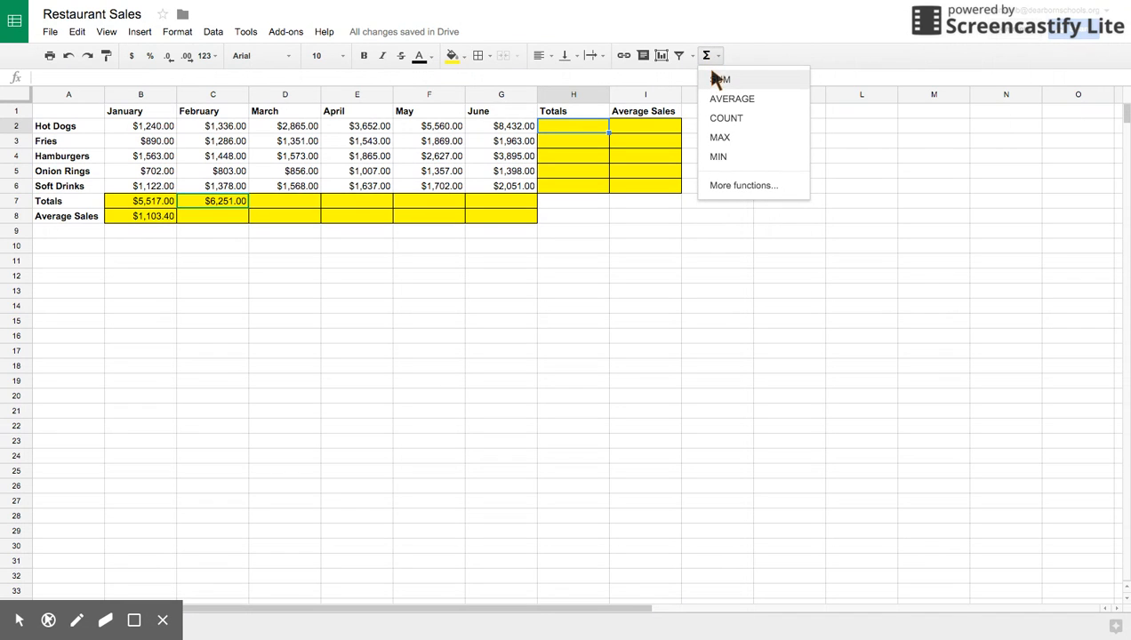
pyautogui.click(714, 80)
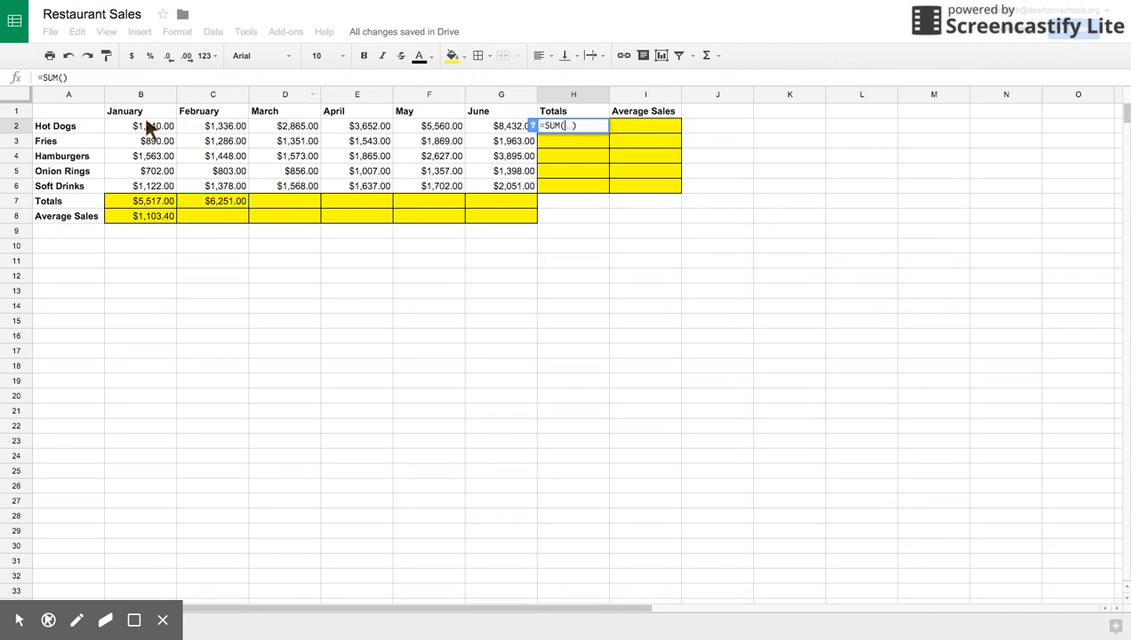
pyautogui.moveTo(139, 126); pyautogui.dragTo(480, 135)
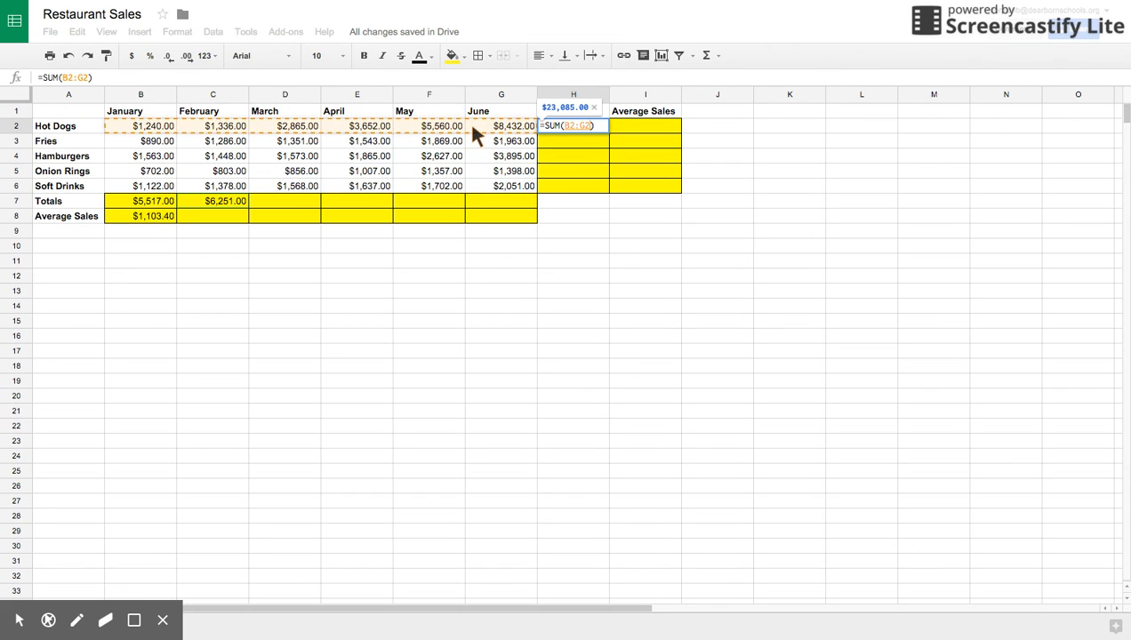
pyautogui.press('Return')
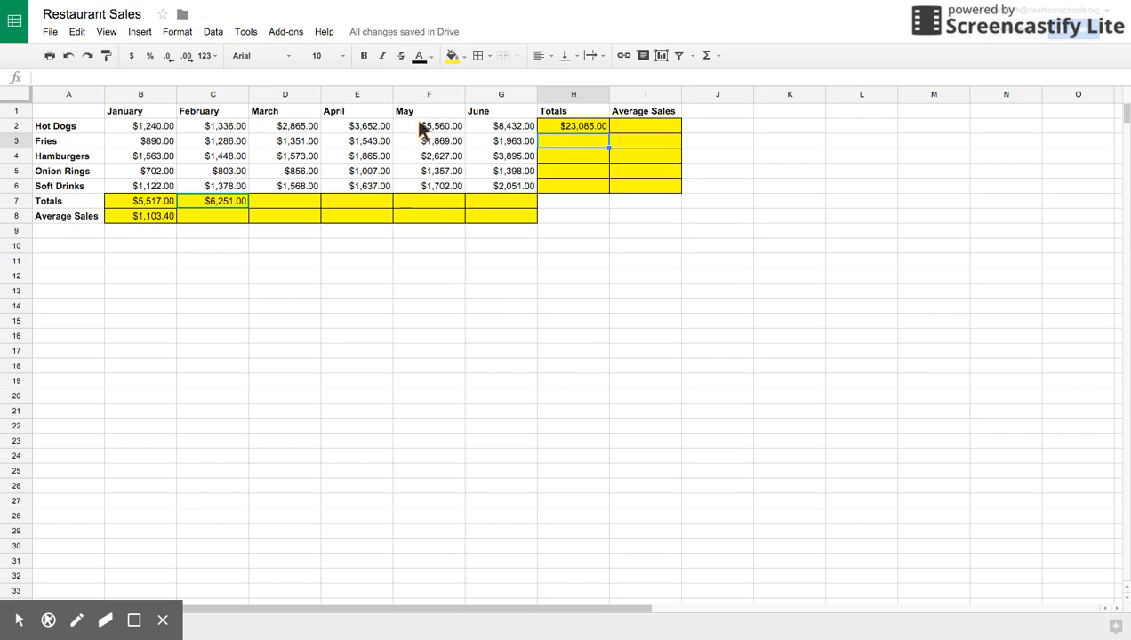
# Calculate the average Hot Dogs sales in I2 with an AVERAGE formula over the monthly values B2:G2
pyautogui.click(647, 127)
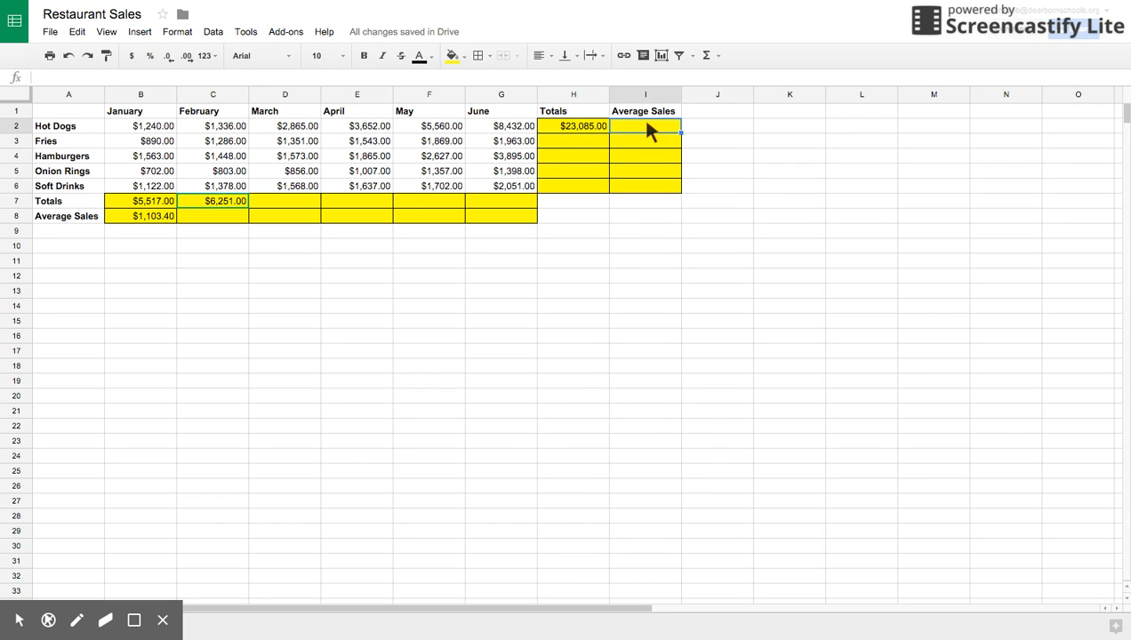
pyautogui.click(708, 55)
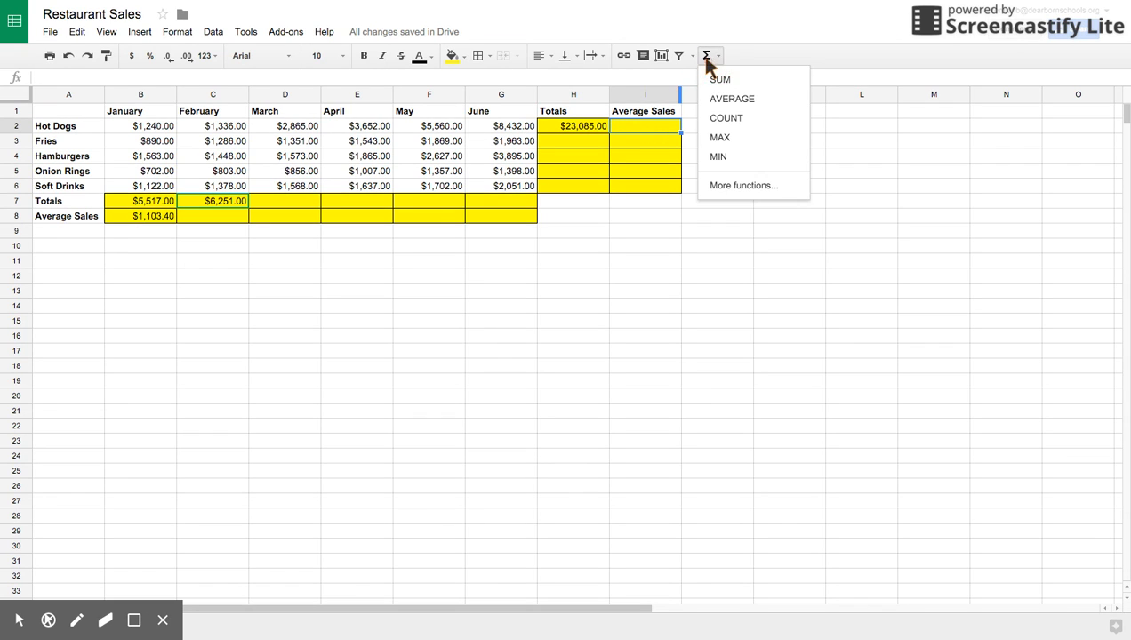
pyautogui.click(719, 99)
pyautogui.click(153, 127)
pyautogui.moveTo(153, 127); pyautogui.dragTo(484, 130)
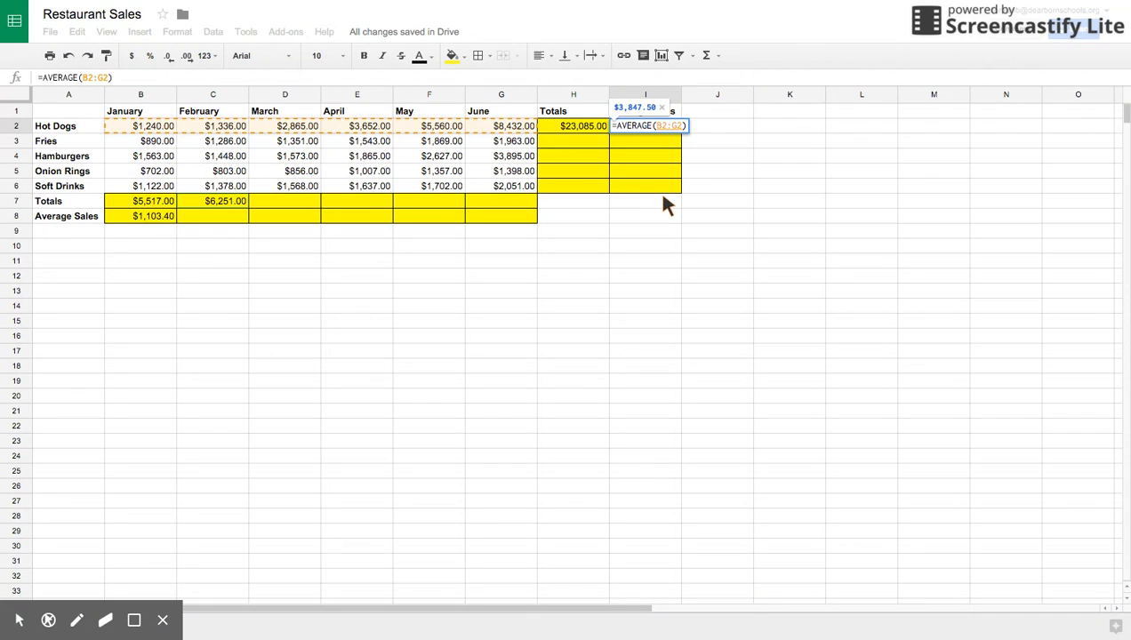
pyautogui.press('Return')
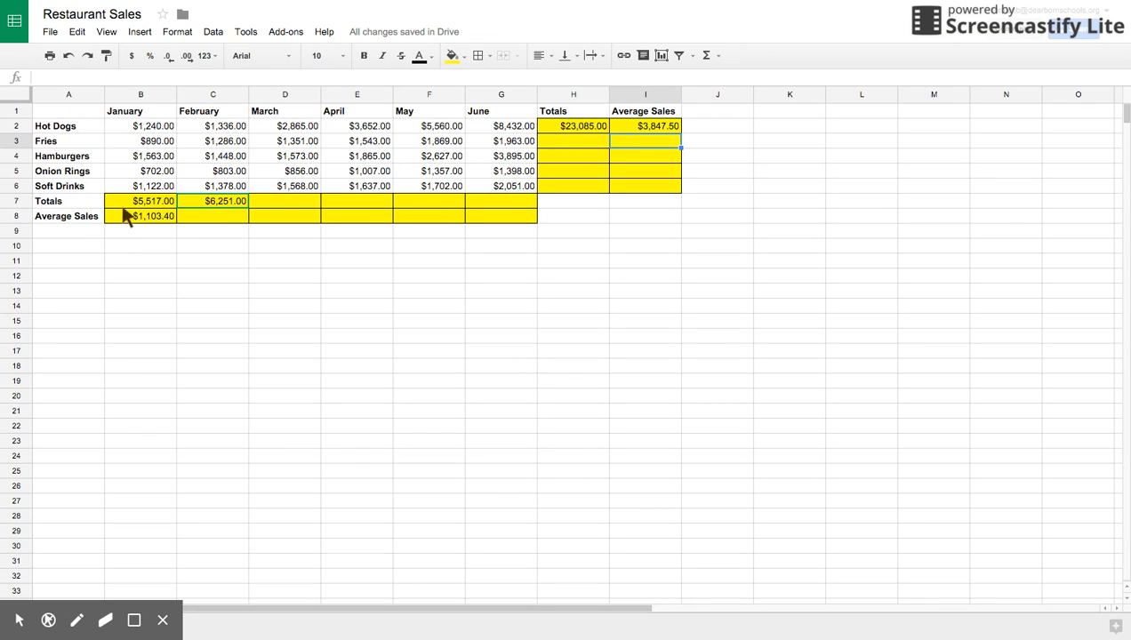
# Insert a pie chart of the January sales from A1:B6 and place it below the table, starting around row 10
pyautogui.moveTo(71, 114); pyautogui.dragTo(142, 186)
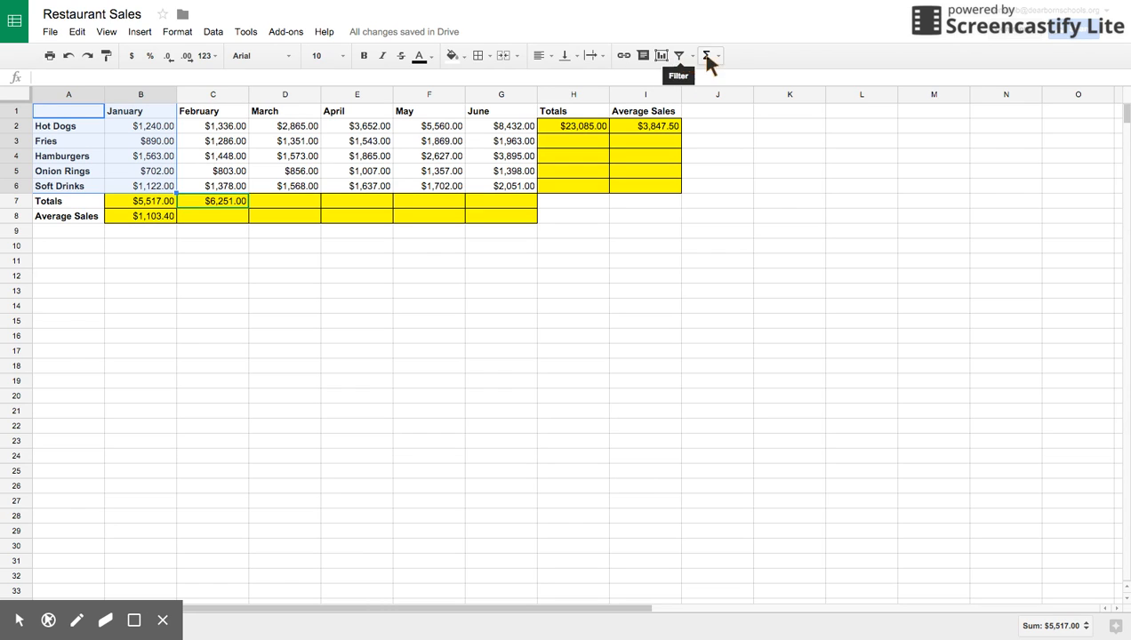
pyautogui.click(662, 57)
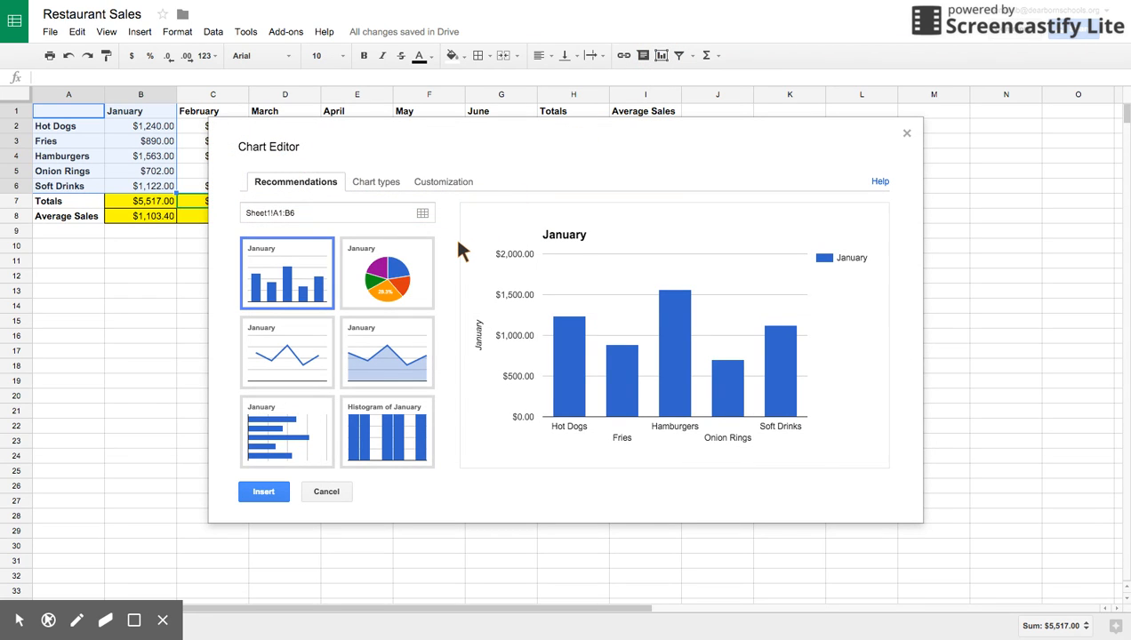
pyautogui.click(392, 275)
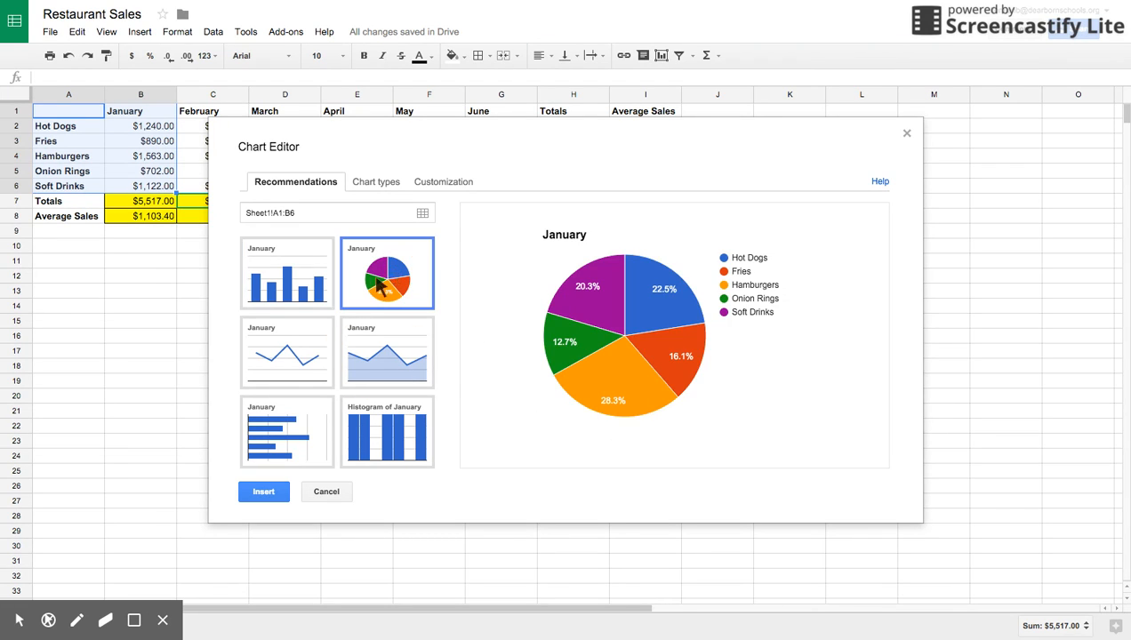
pyautogui.moveTo(594, 294)
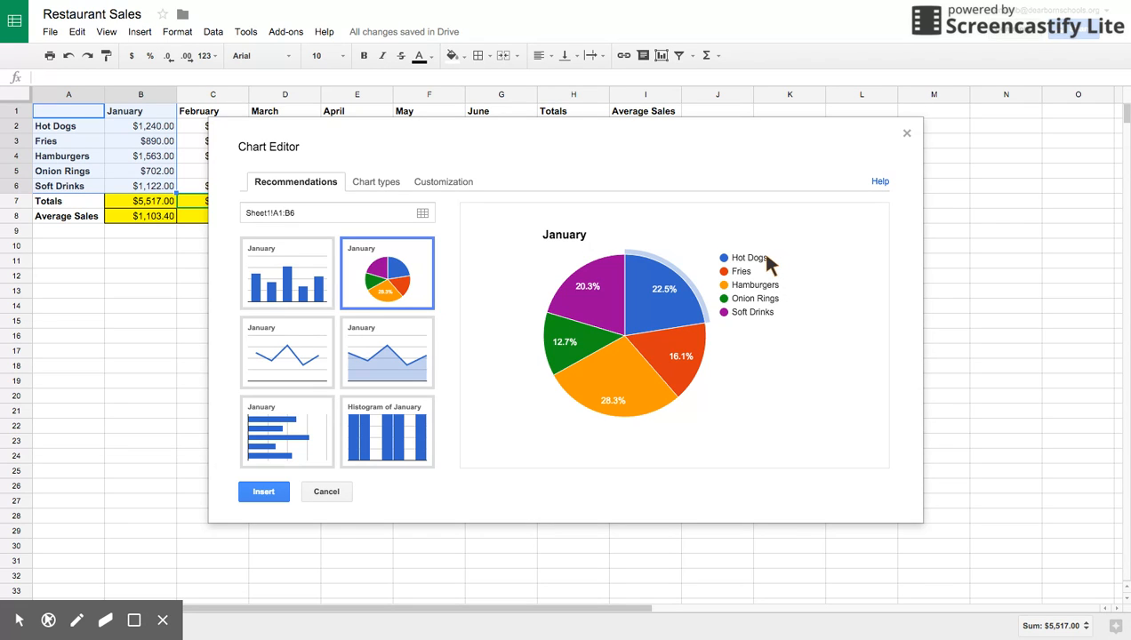
pyautogui.moveTo(668, 292)
pyautogui.click(265, 492)
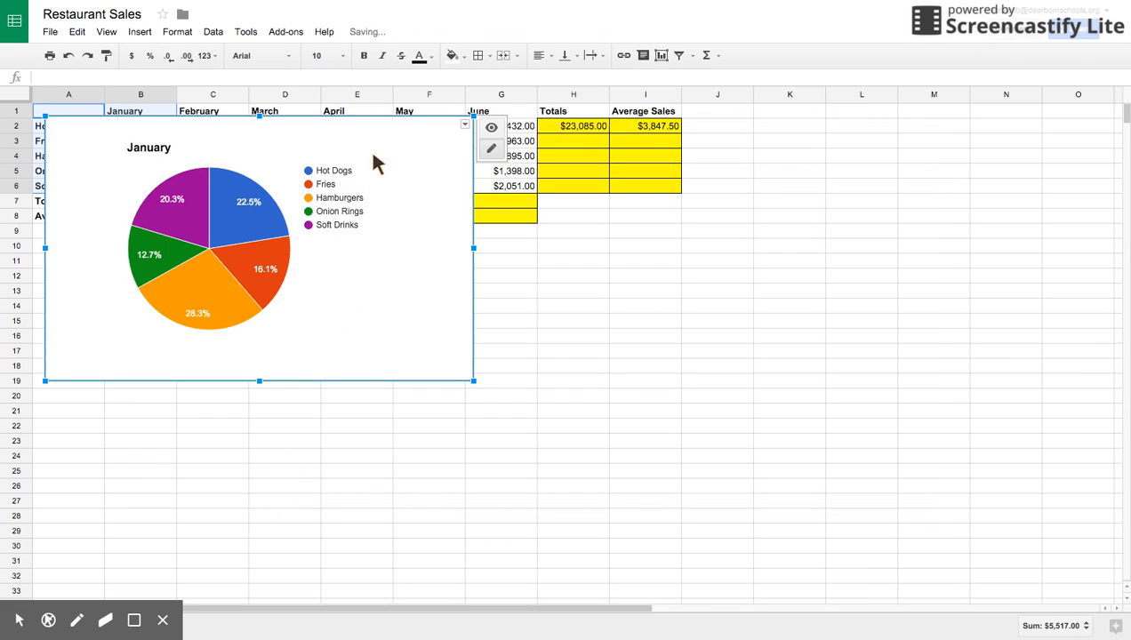
pyautogui.moveTo(430, 137); pyautogui.dragTo(427, 259)
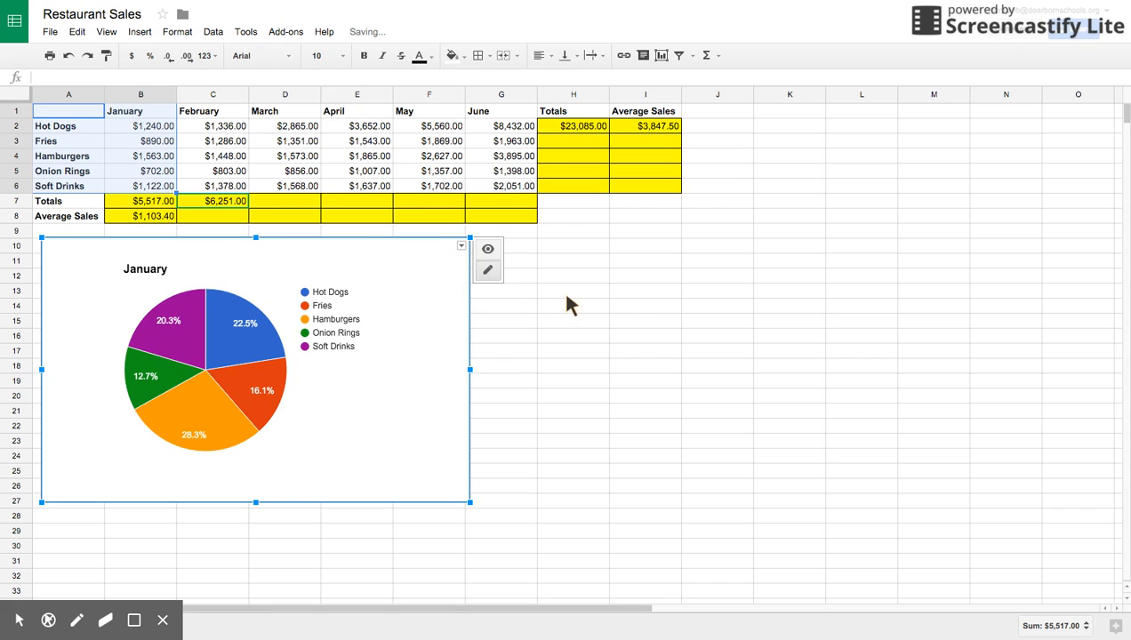